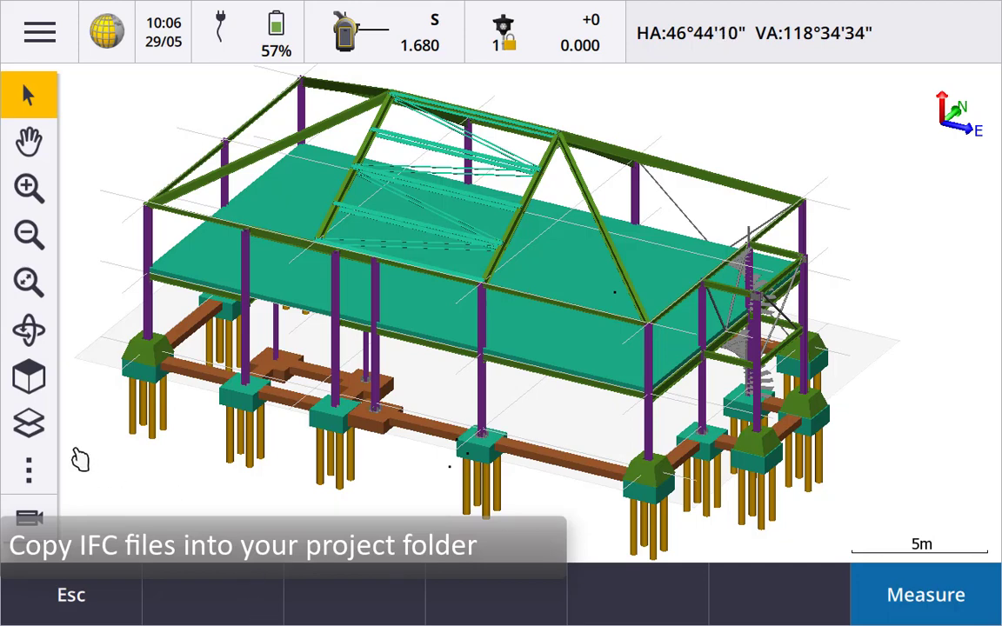
Step: Turn off the SLAB layer of Korec Tekla 2.ifc in the active map and accept the layer selection
left_click(30, 422)
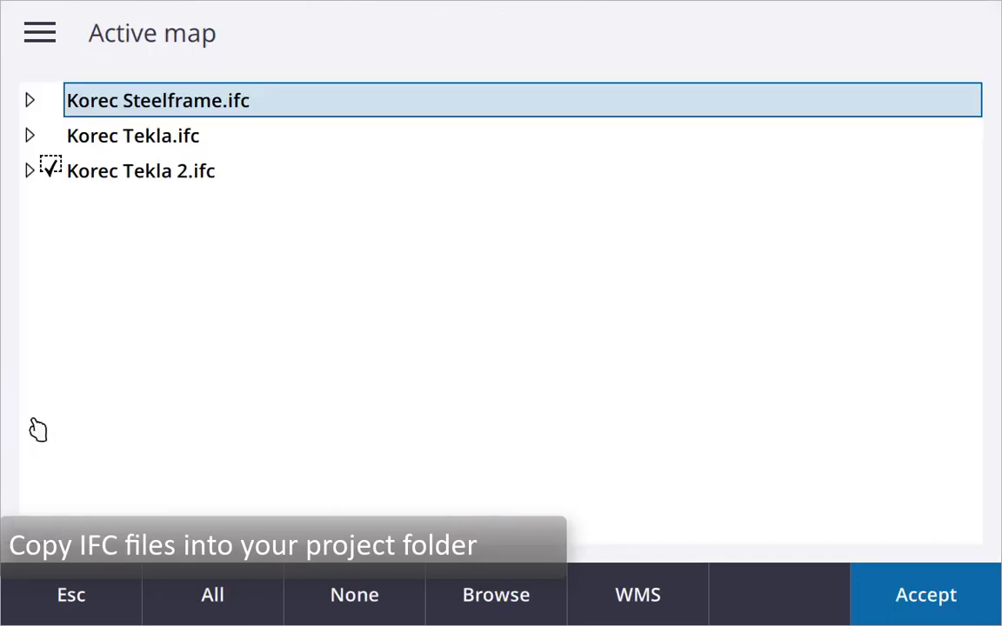
left_click(130, 173)
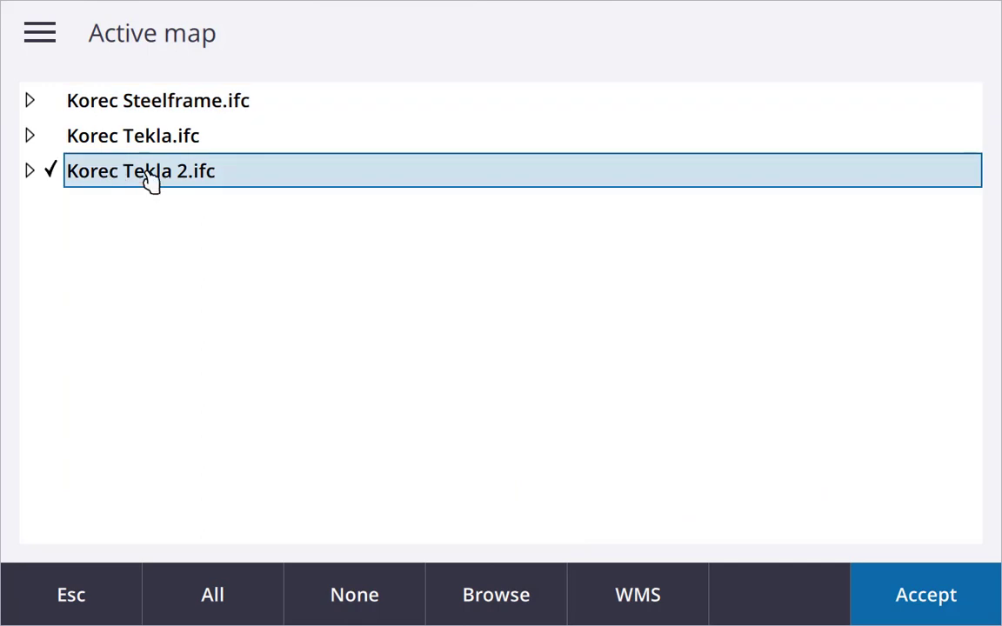
left_click(29, 171)
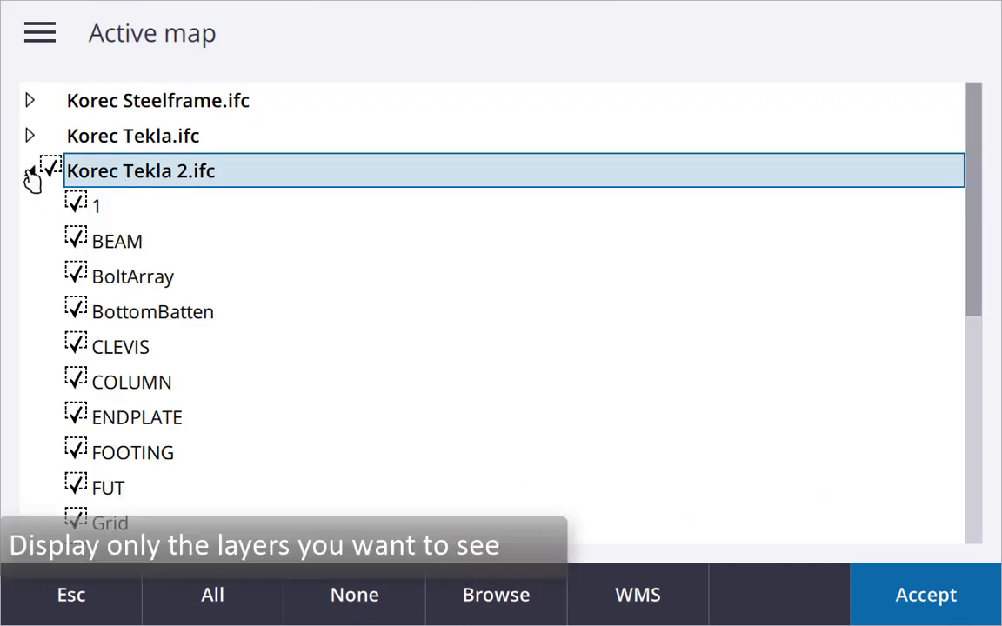
left_click(110, 250)
scroll(192, 393, "down", 5)
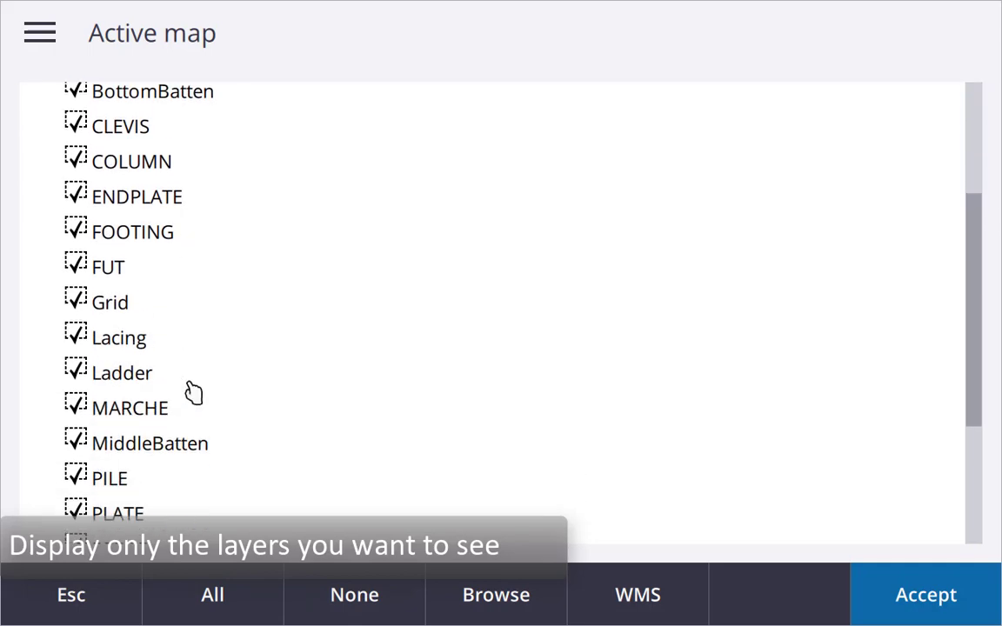
left_click(174, 485)
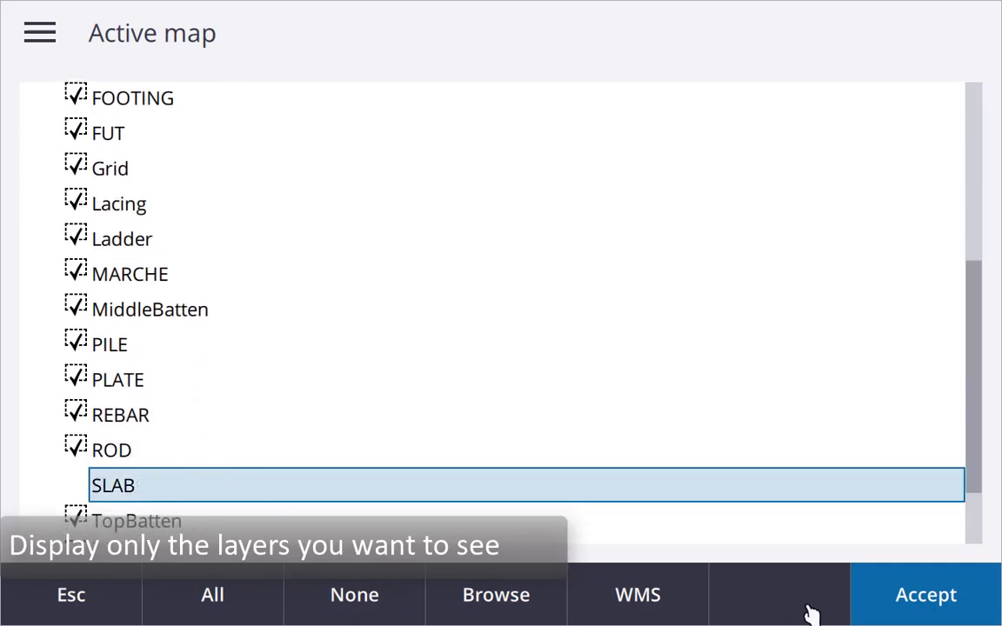
left_click(913, 600)
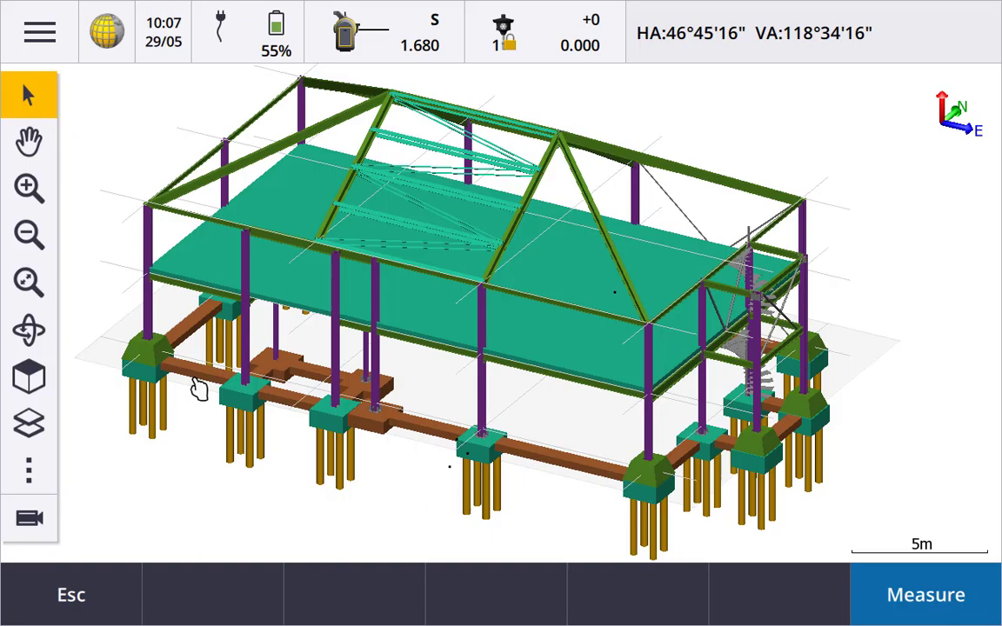
Step: Examine the building model at different zoom levels and from different angles, down to a single pile cap and its column base
left_click(28, 190)
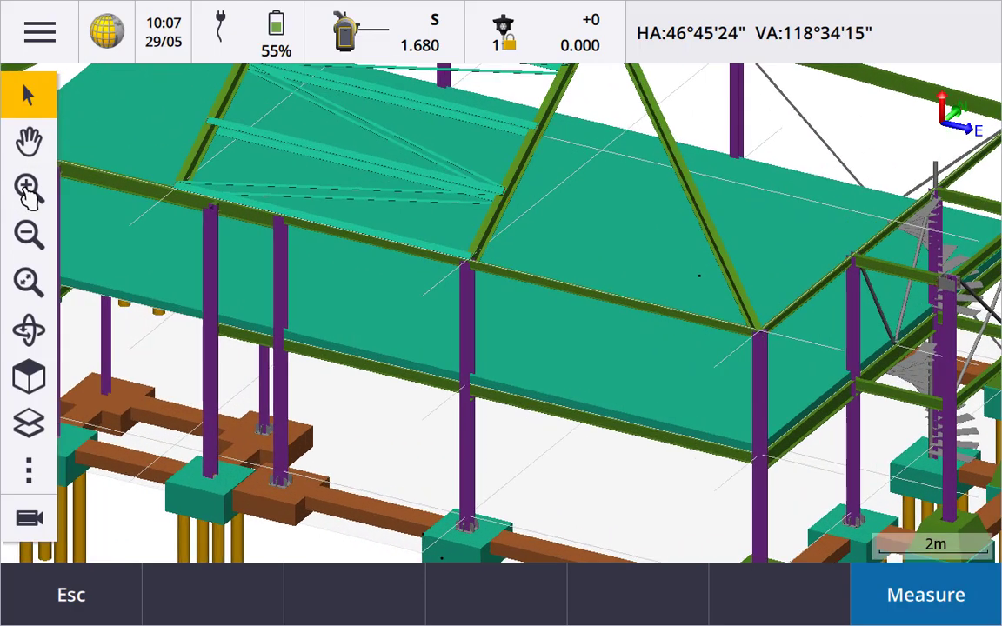
left_click(28, 190)
left_click(28, 233)
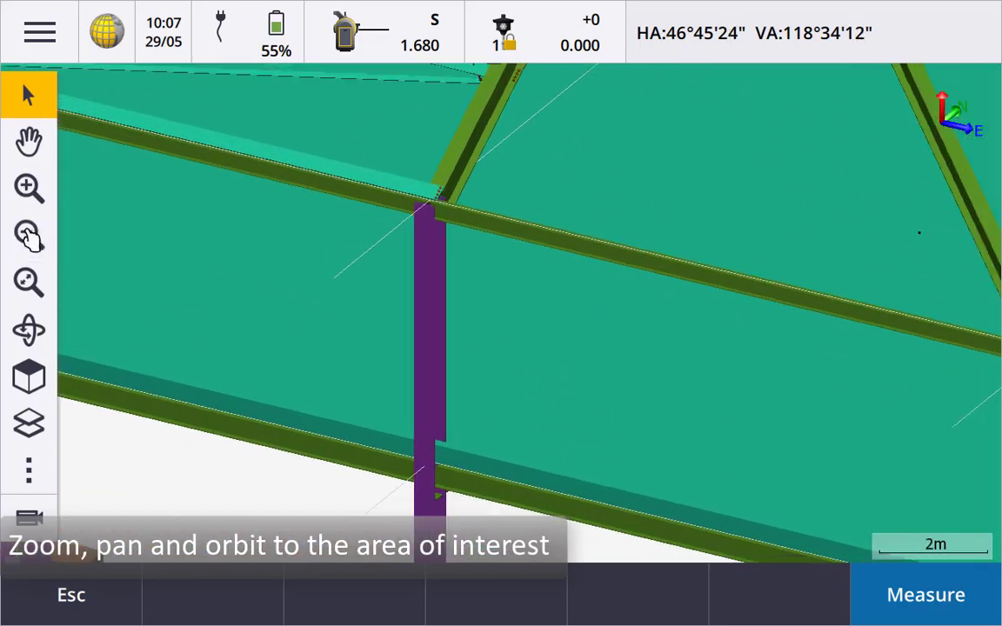
left_click(29, 235)
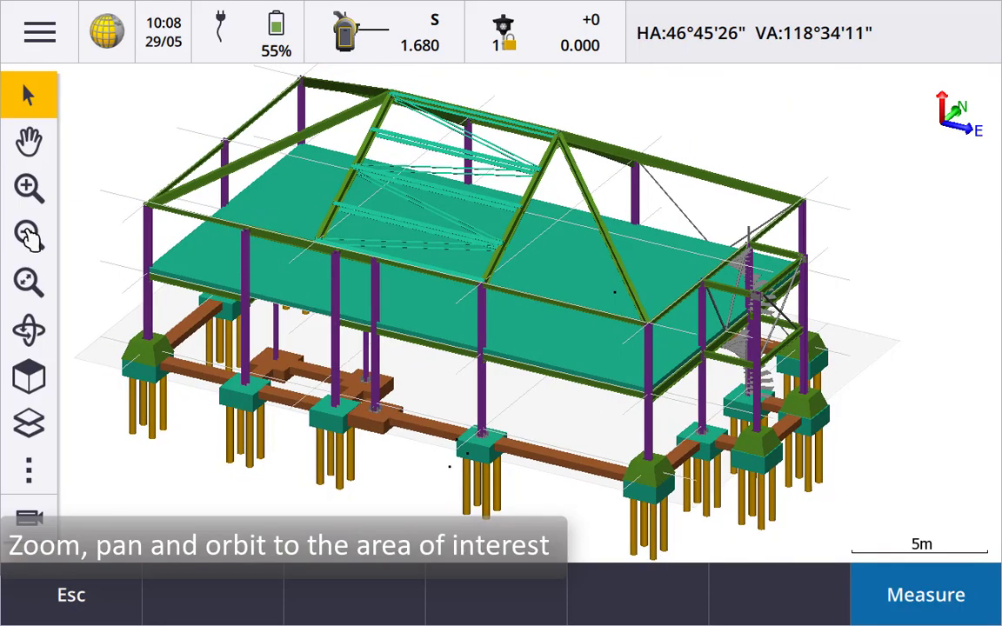
left_click(29, 328)
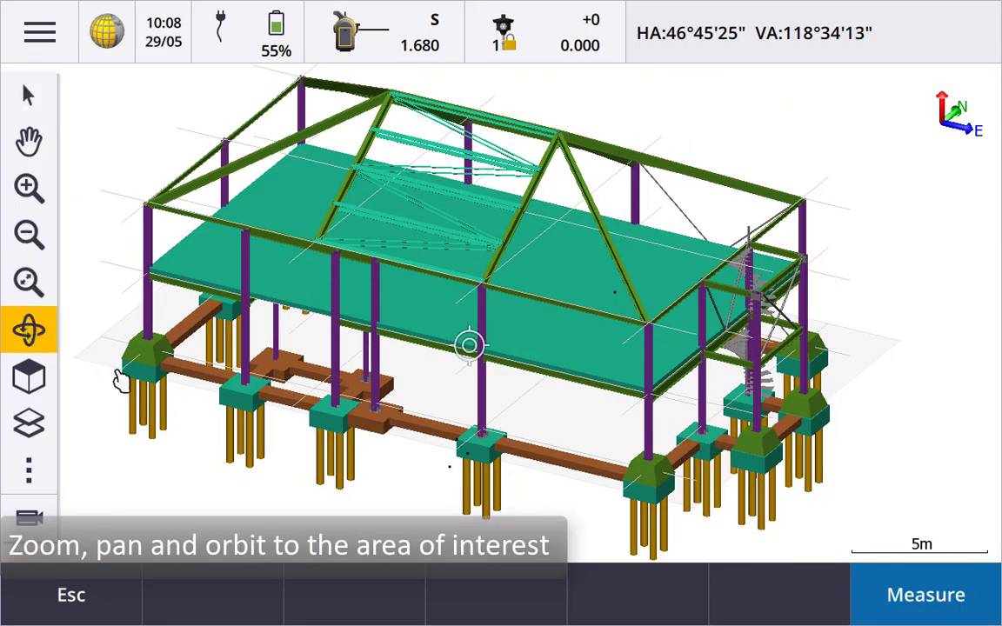
left_click_drag(397, 461, 370, 464)
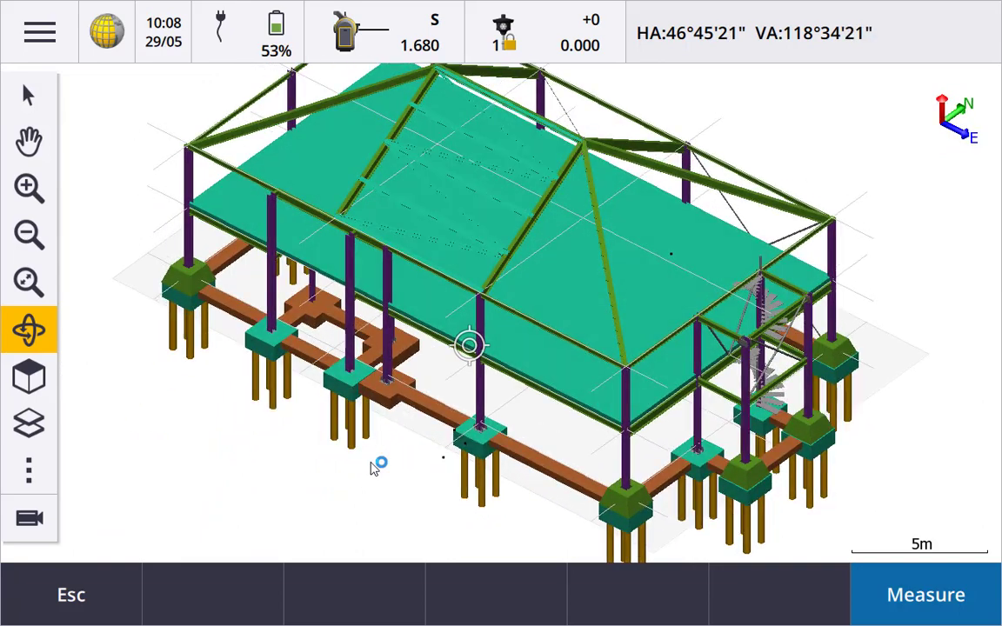
left_click_drag(430, 357, 497, 429)
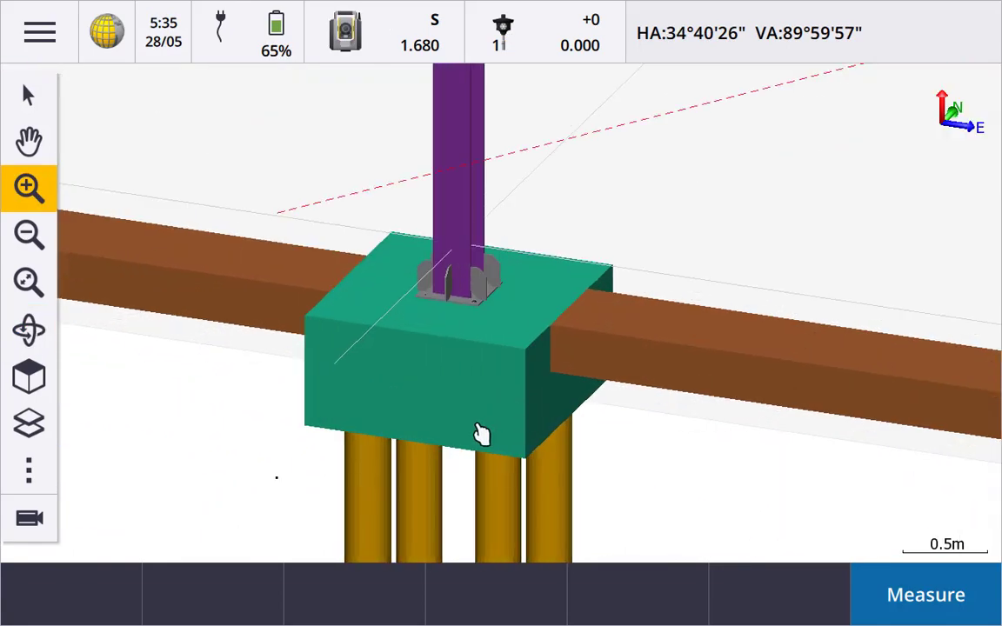
Step: Select the four top corner vertices of the green pile cap as the points to set out
left_click(28, 98)
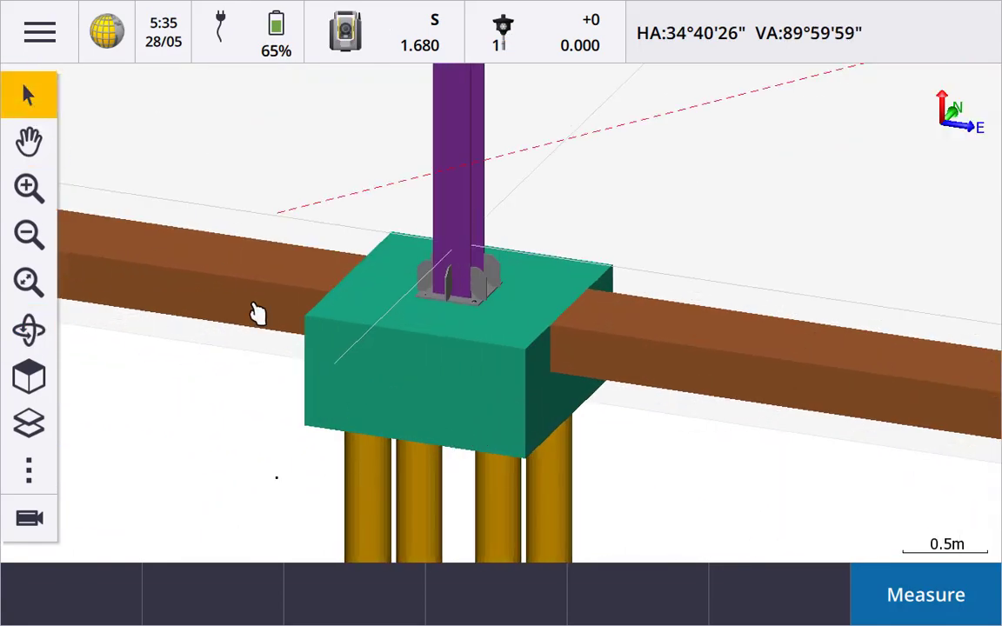
left_click(305, 317)
left_click(393, 233)
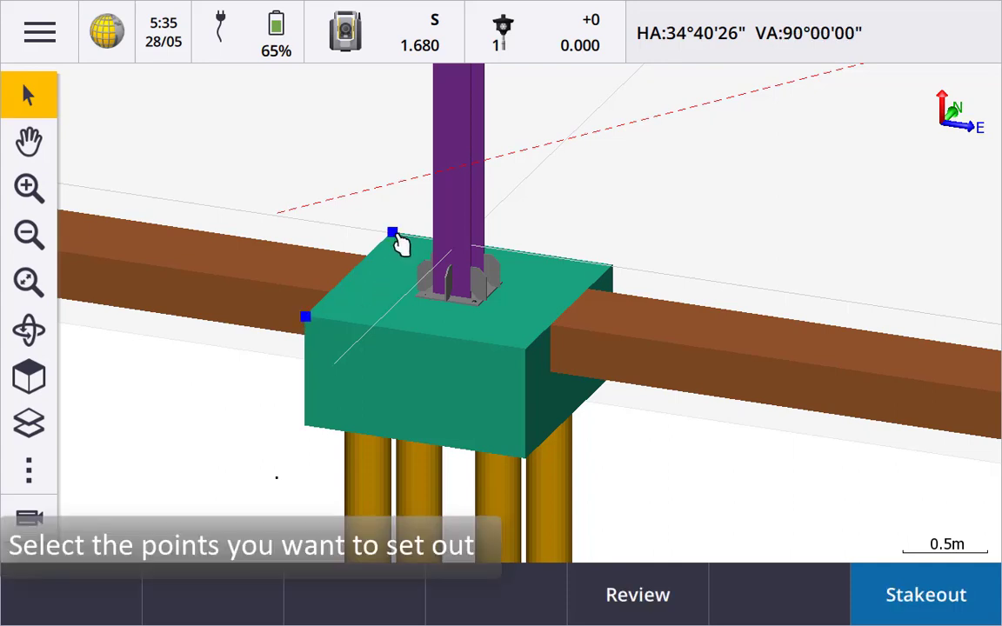
left_click(609, 270)
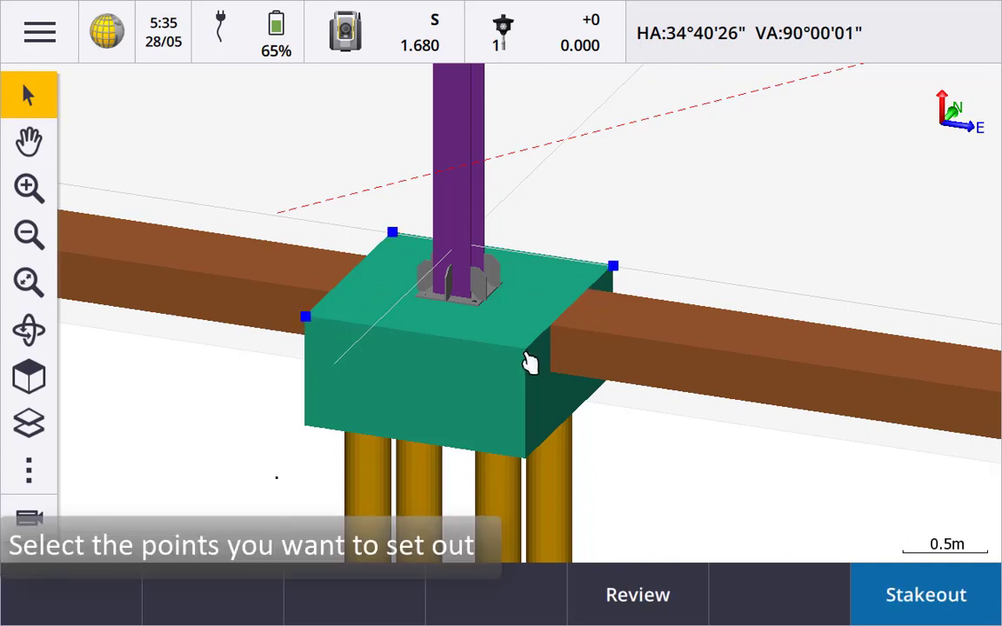
left_click(526, 355)
Step: Set the IFC display mode to Wireframe in the map settings and accept
left_click(28, 470)
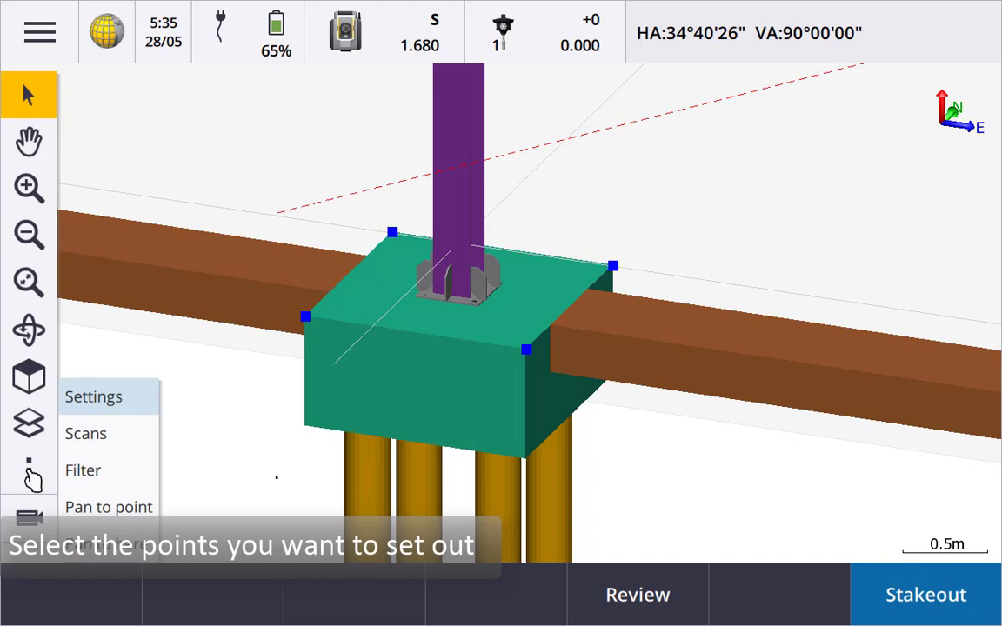
left_click(125, 405)
scroll(404, 407, "down", 6)
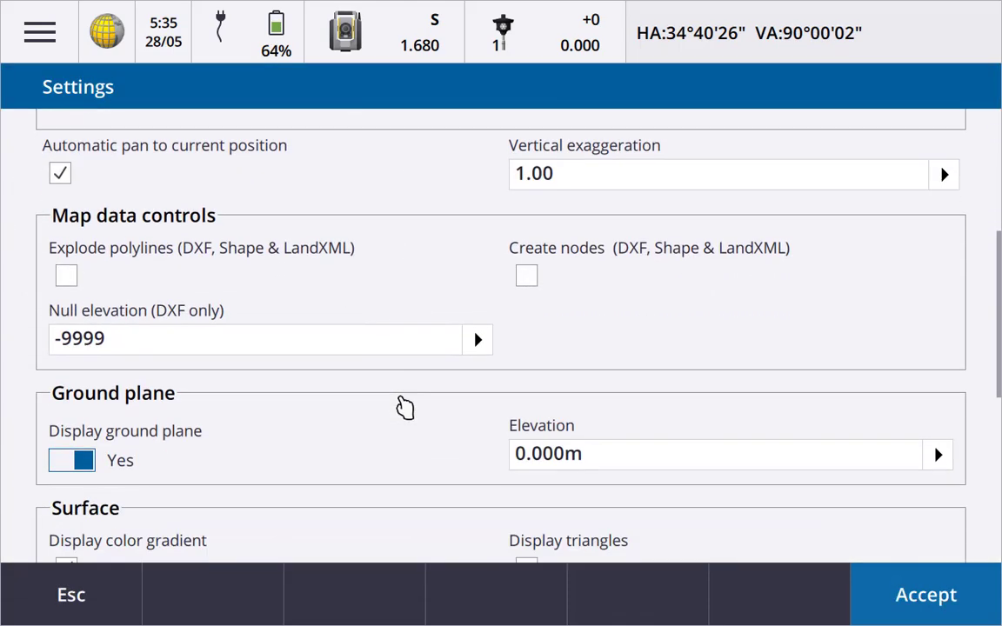
scroll(201, 418, "down", 5)
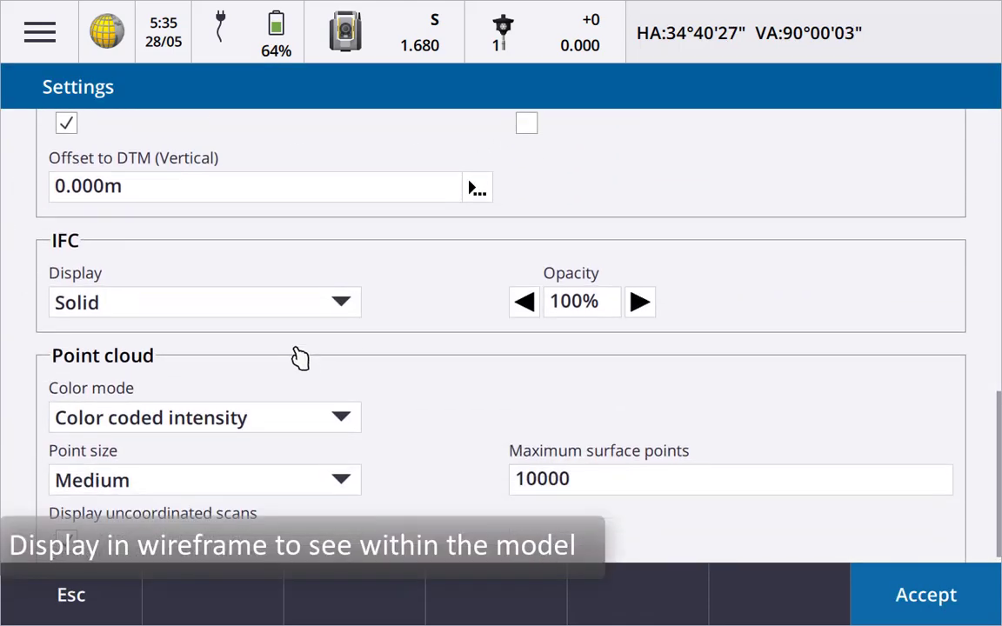
left_click(303, 292)
left_click(273, 327)
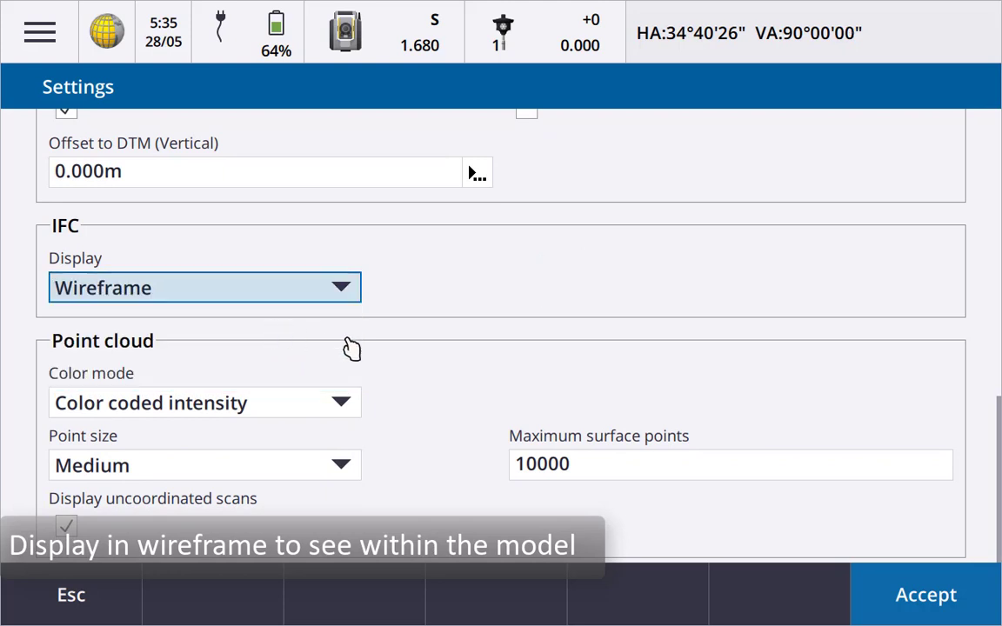
left_click(909, 599)
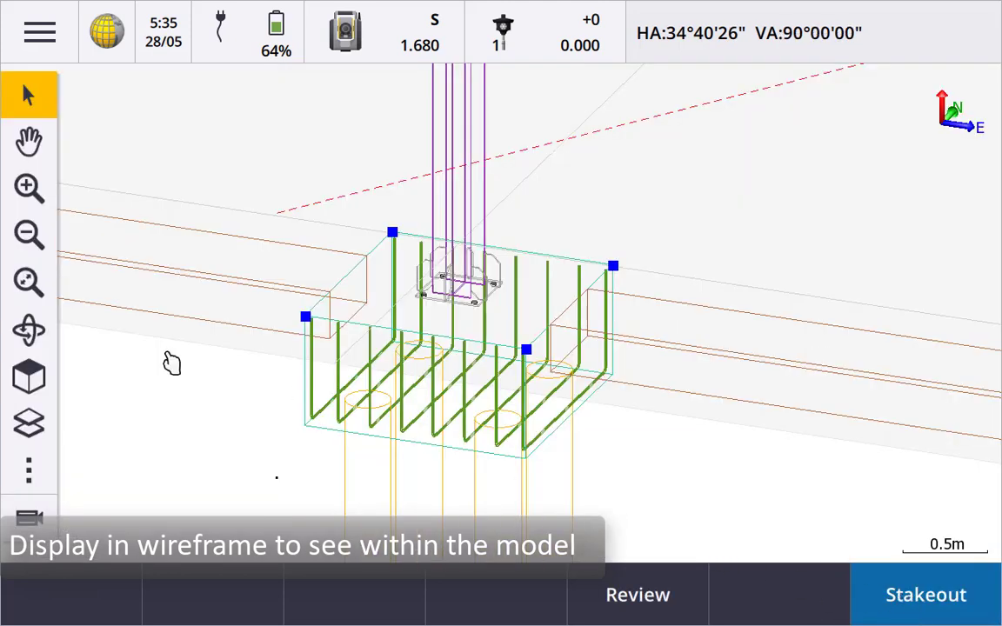
Step: Select the near upper edge line of the ground beam beside the pile cap, and deselect that line again
left_click(28, 327)
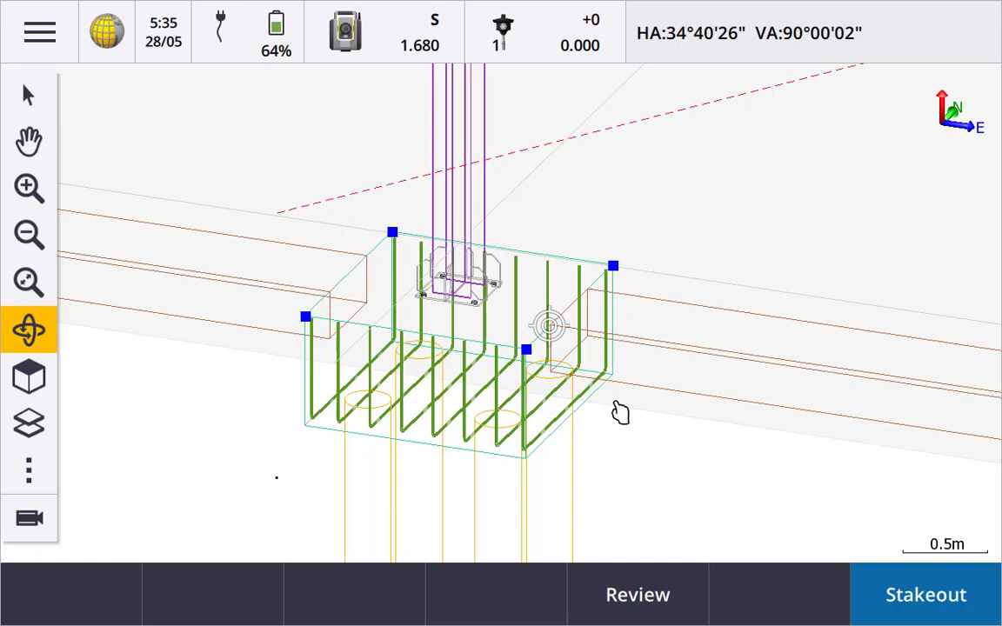
mouse_move(624, 434)
left_mouse_down()
mouse_move(596, 448)
mouse_move(545, 430)
mouse_move(555, 446)
mouse_move(597, 445)
mouse_move(622, 425)
left_mouse_up()
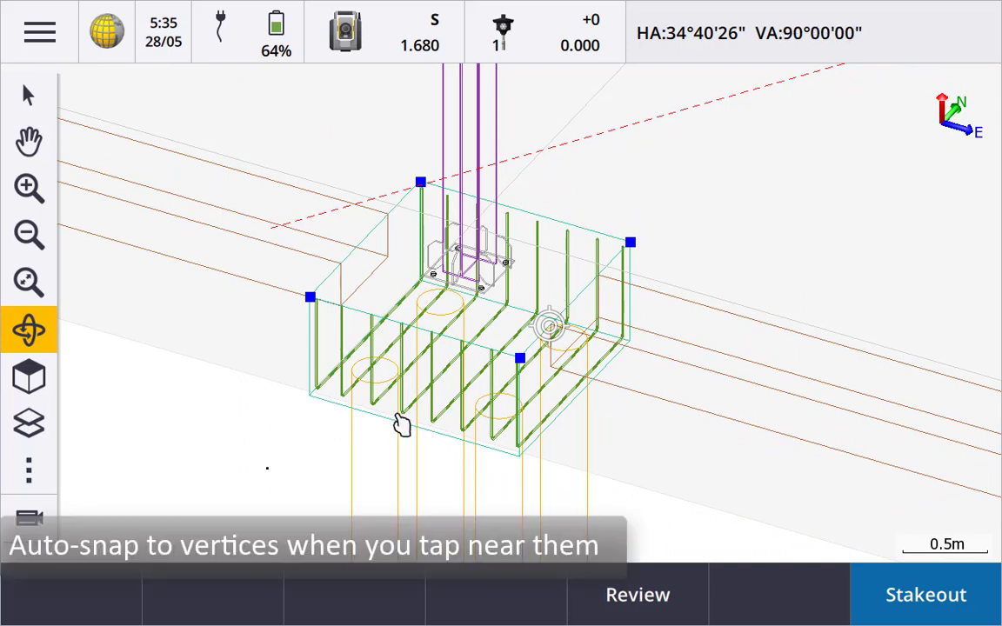
left_click(29, 94)
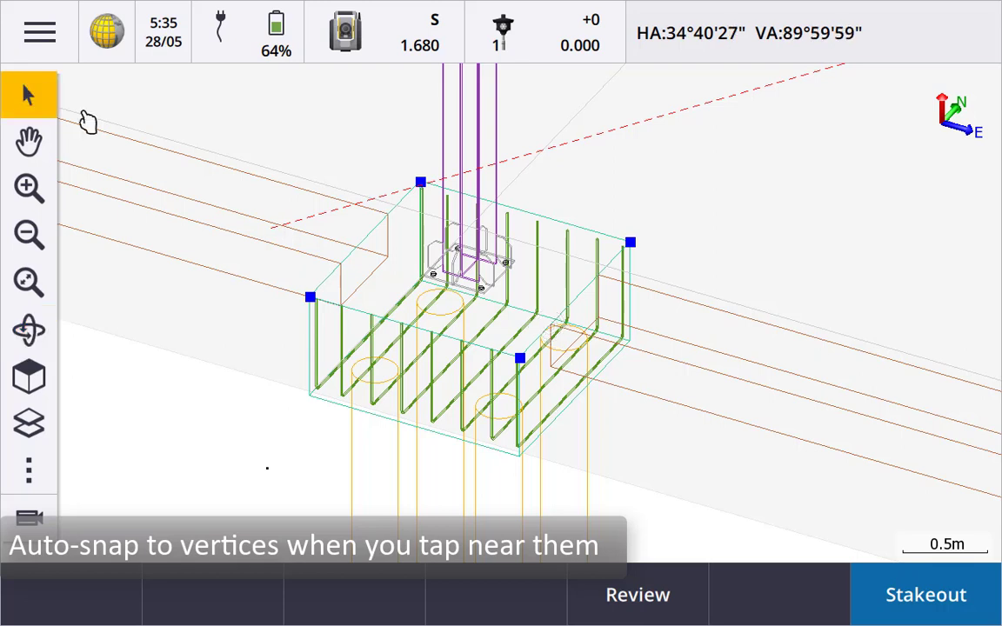
left_click(689, 370)
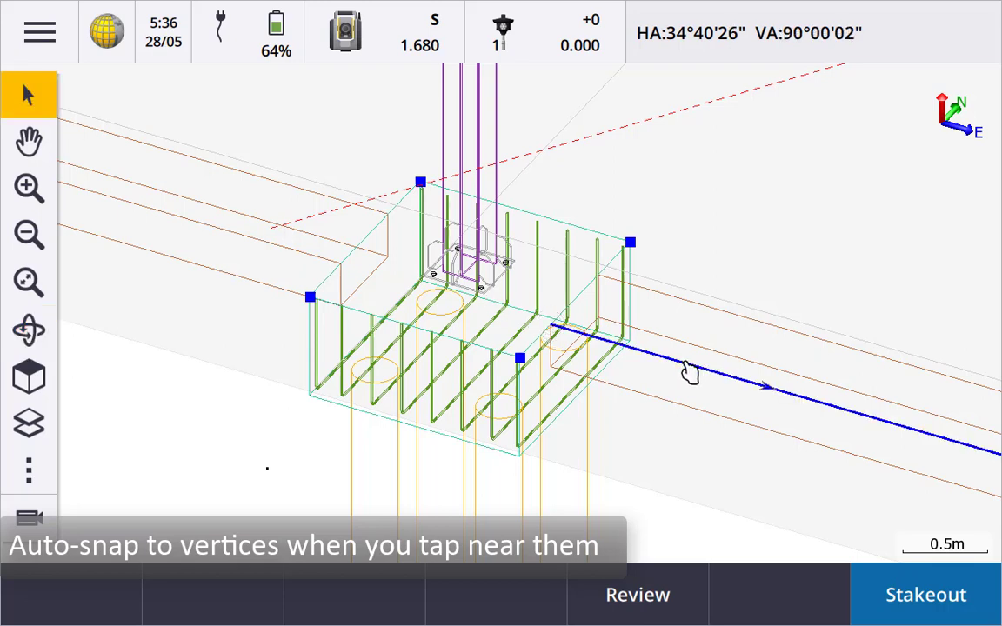
left_click(688, 372)
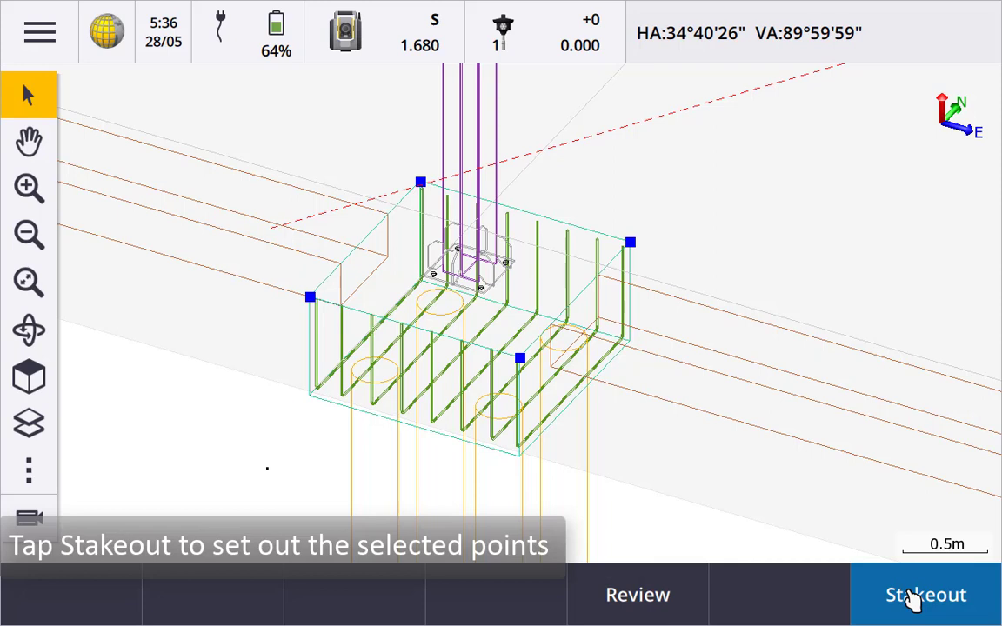
Step: Stake out the selected pile cap corner IFC0001 and store its as-staked point with the code IFC0001
left_click(913, 601)
left_click(914, 601)
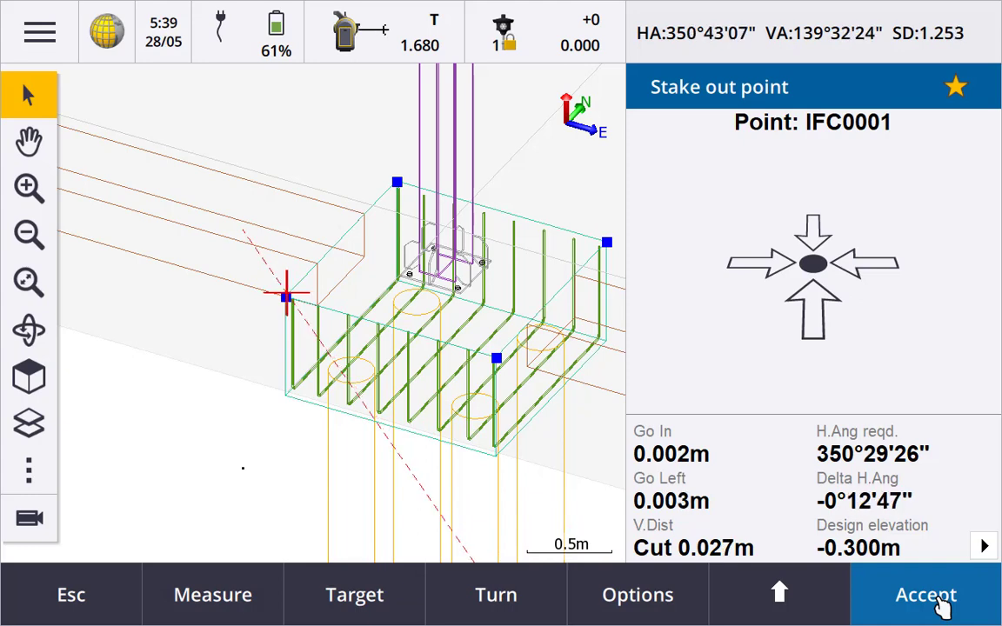
left_click(931, 595)
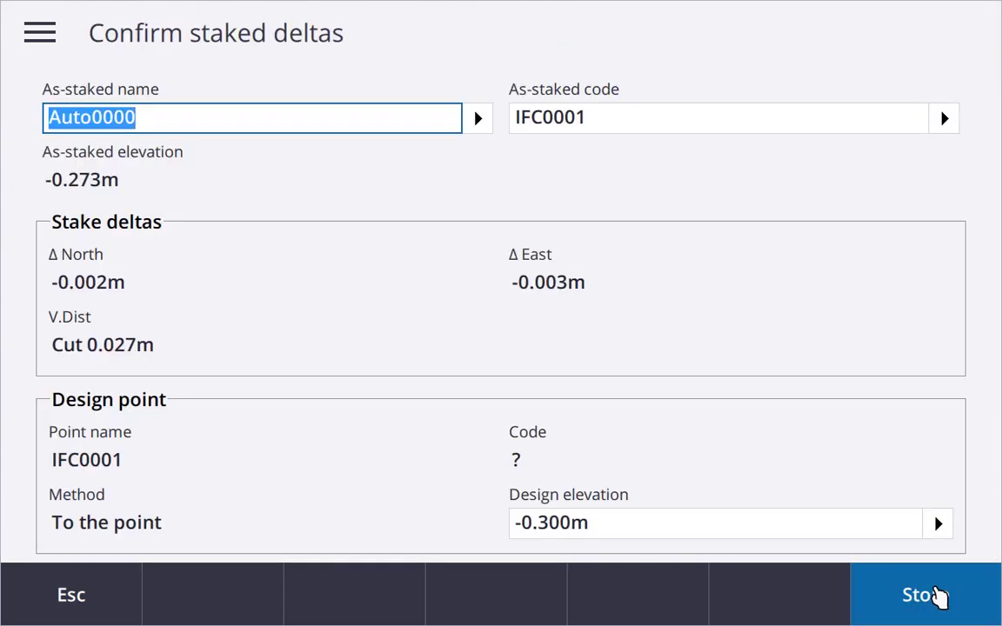
left_click(930, 595)
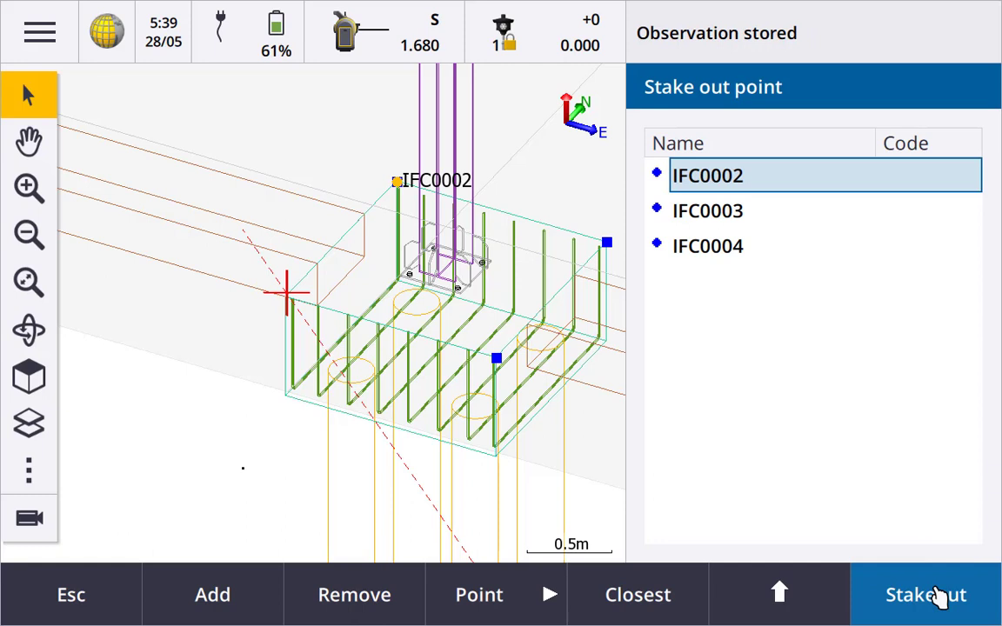
Step: Clear the remaining point selection, select the ground beam's near upper edge line and open its line stakeout
left_click(205, 460)
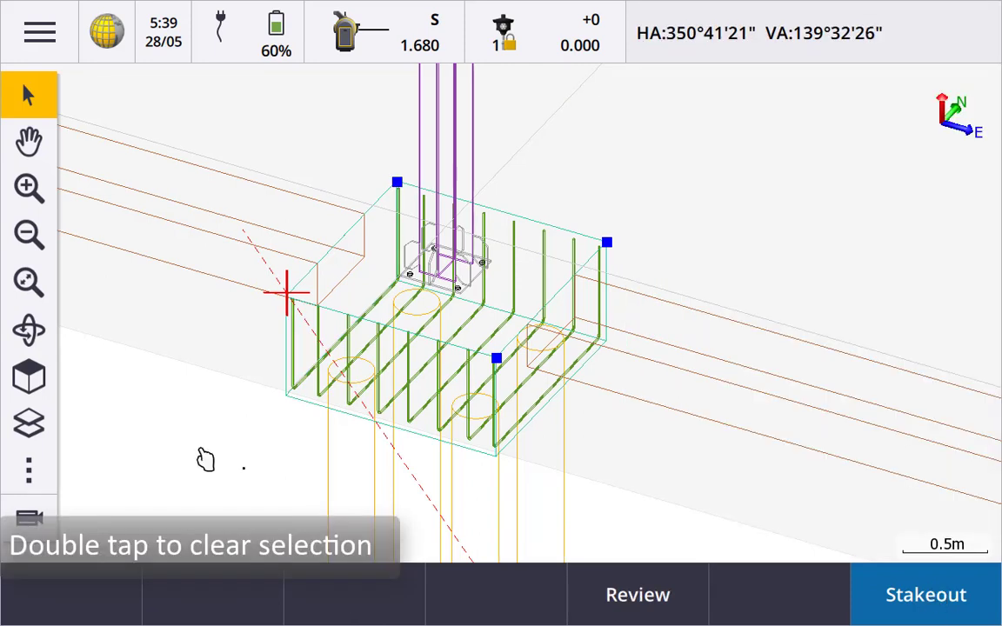
double_click(650, 365)
left_click(650, 366)
left_click(914, 597)
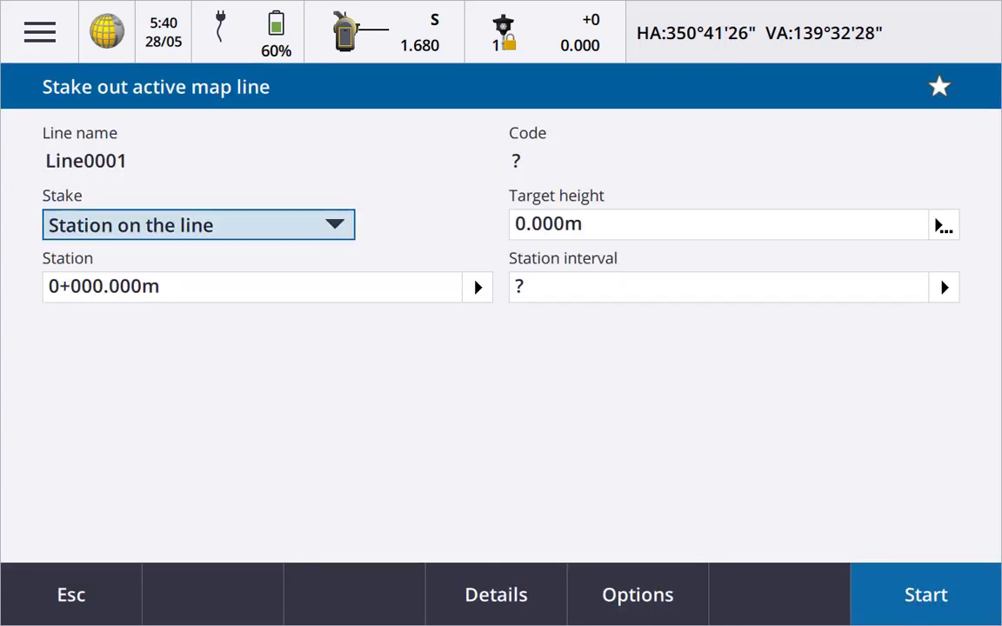
Step: Keep station 0+000.000m for the Station on the line method and start staking out the line
left_click(478, 288)
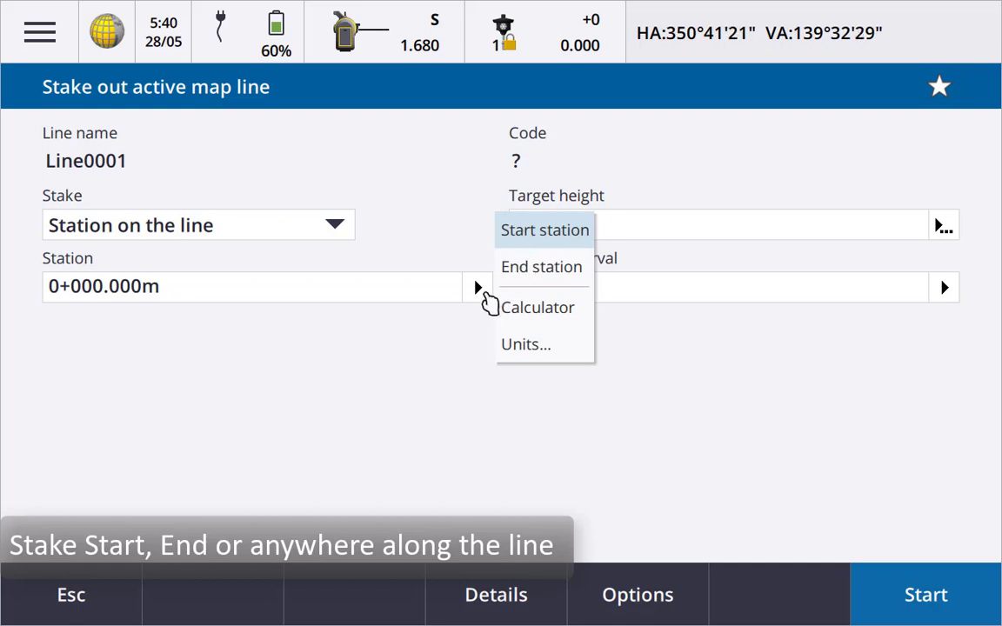
left_click(479, 294)
left_click(263, 285)
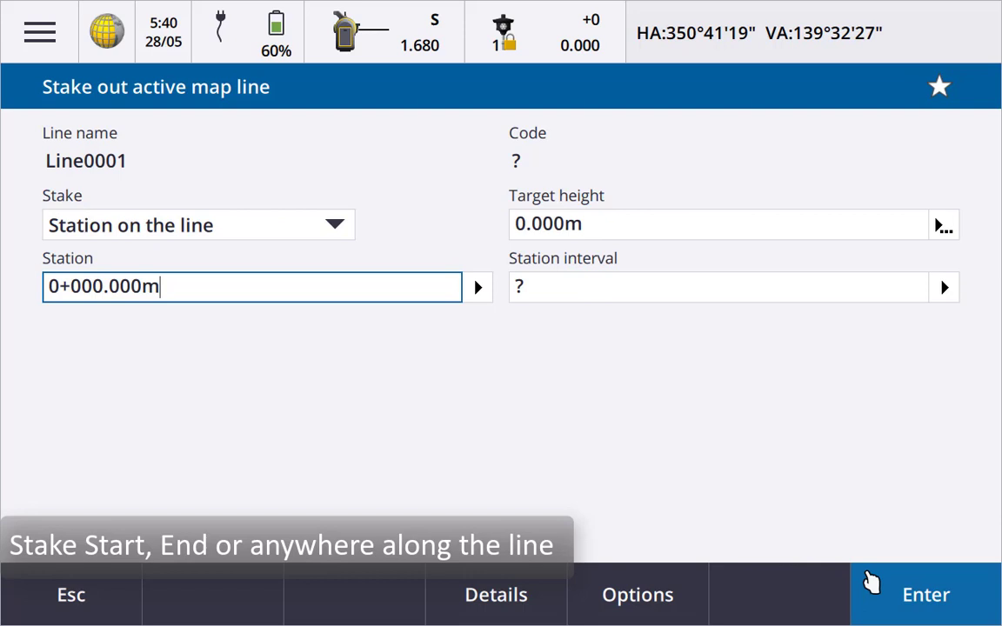
left_click(927, 599)
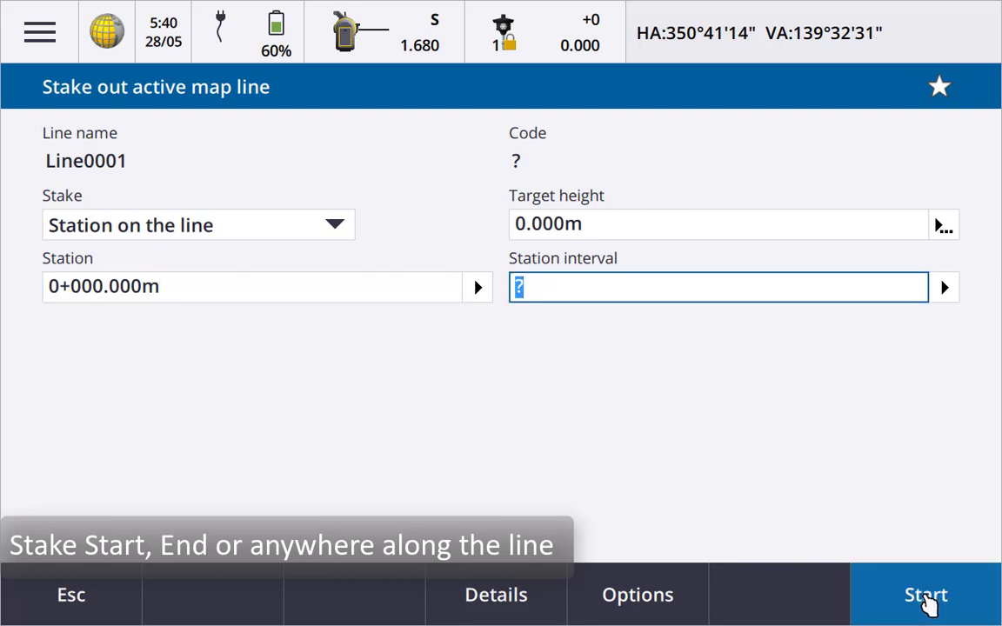
left_click(927, 598)
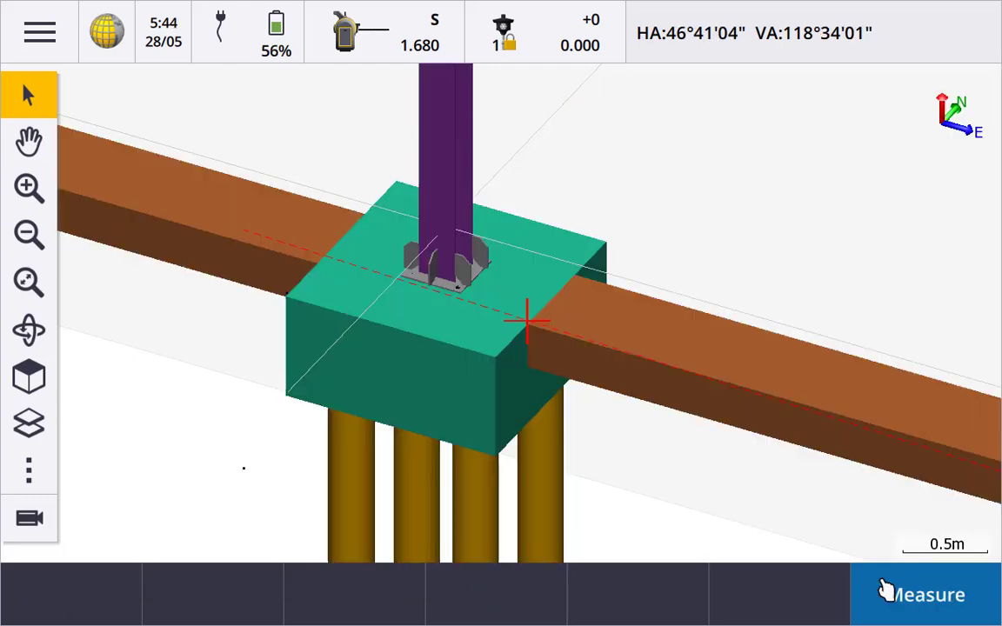
Step: Hide the FOOTING and REBAR layers of Korec Tekla 2.ifc in the active map
left_click(28, 424)
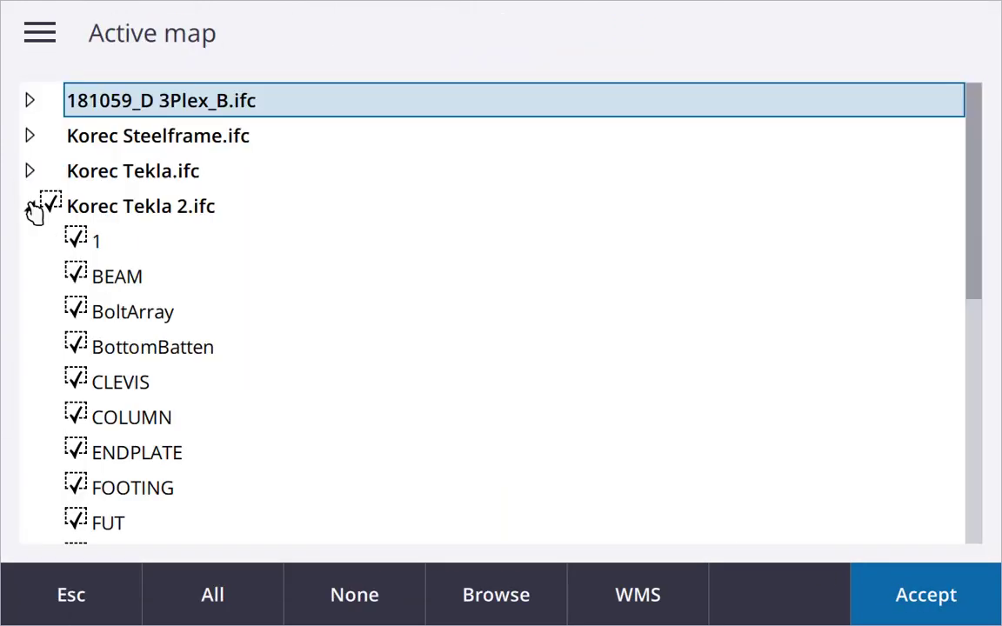
left_click(130, 489)
scroll(134, 492, "down", 5)
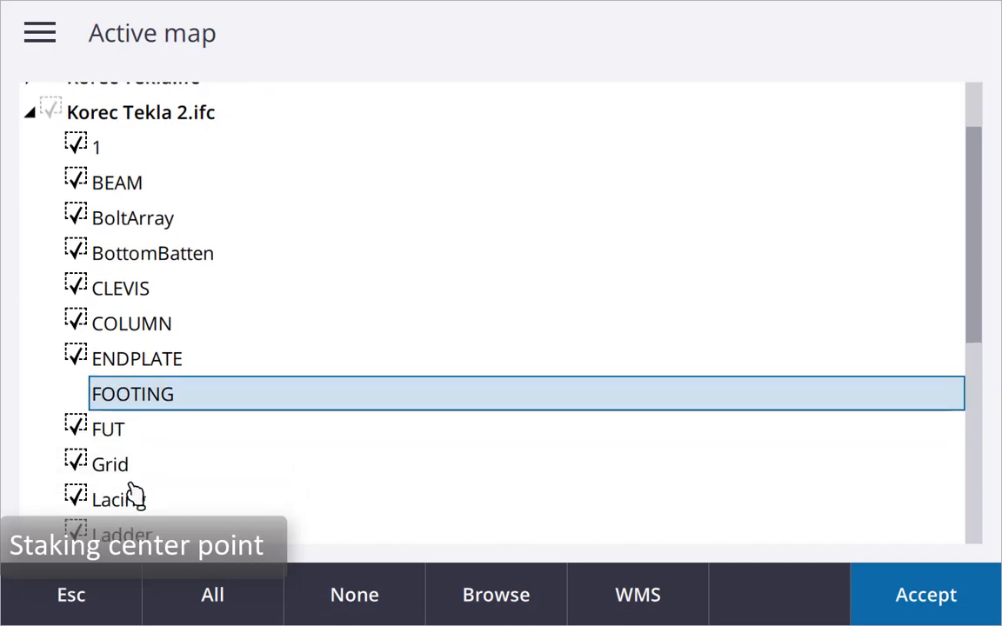
left_click(126, 366)
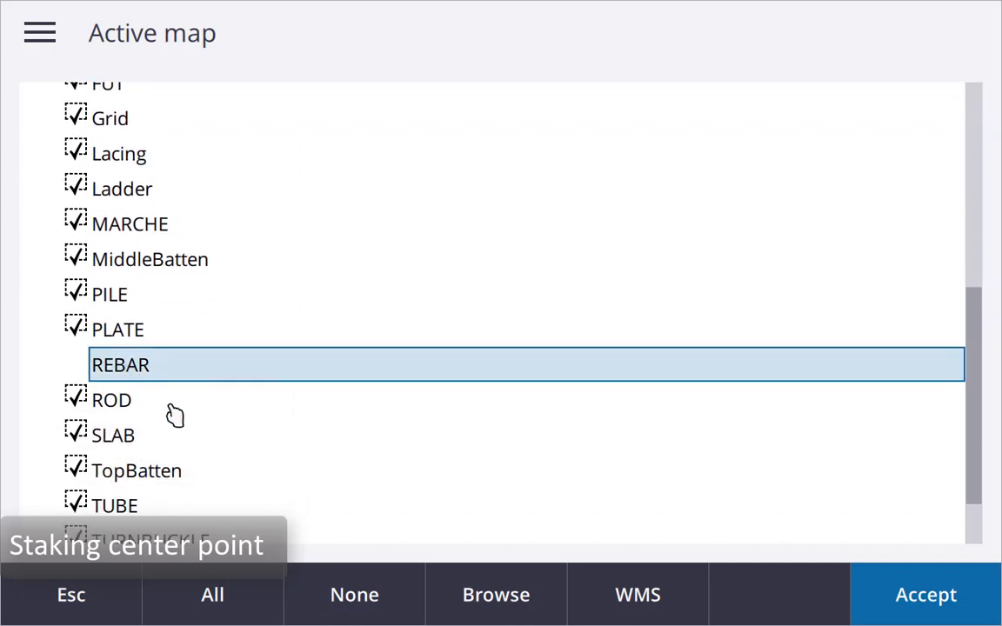
left_click(921, 599)
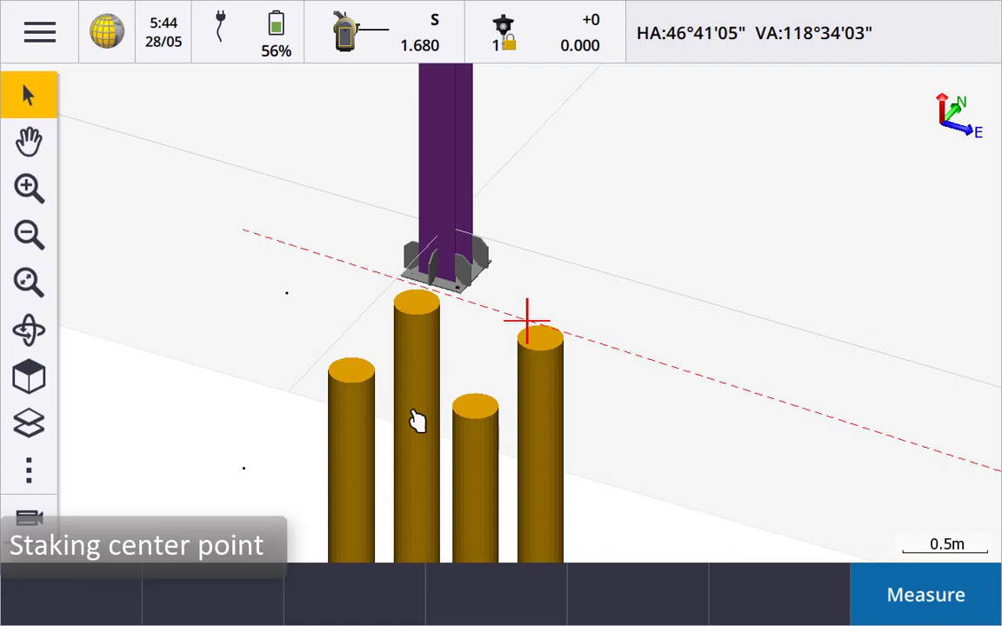
Step: Compute the leftmost pile's top centre point, store it as point 4 with code IFC0001, and open its stakeout
left_click(358, 376)
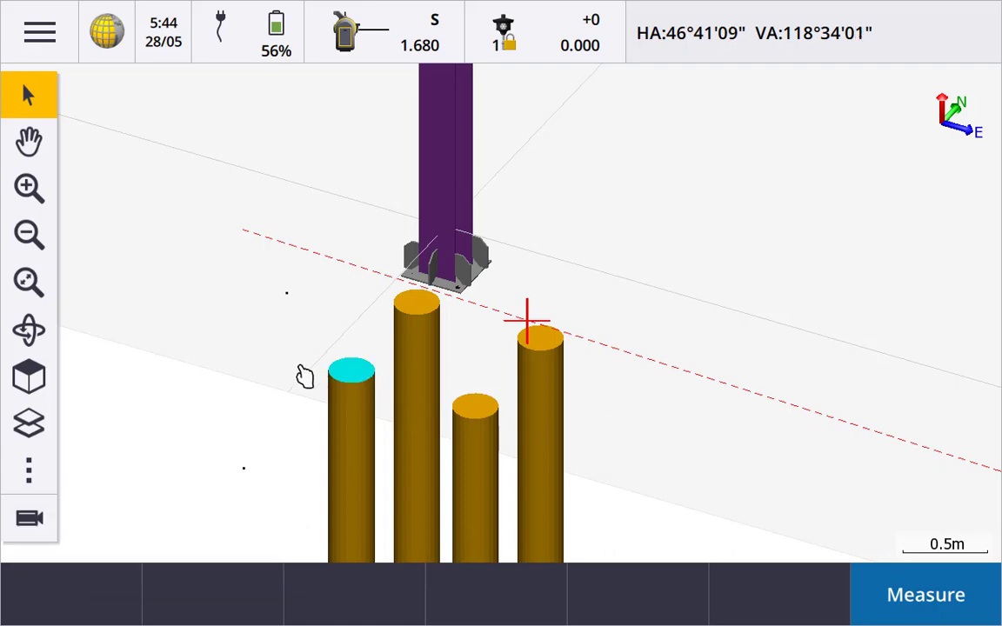
right_click(128, 383)
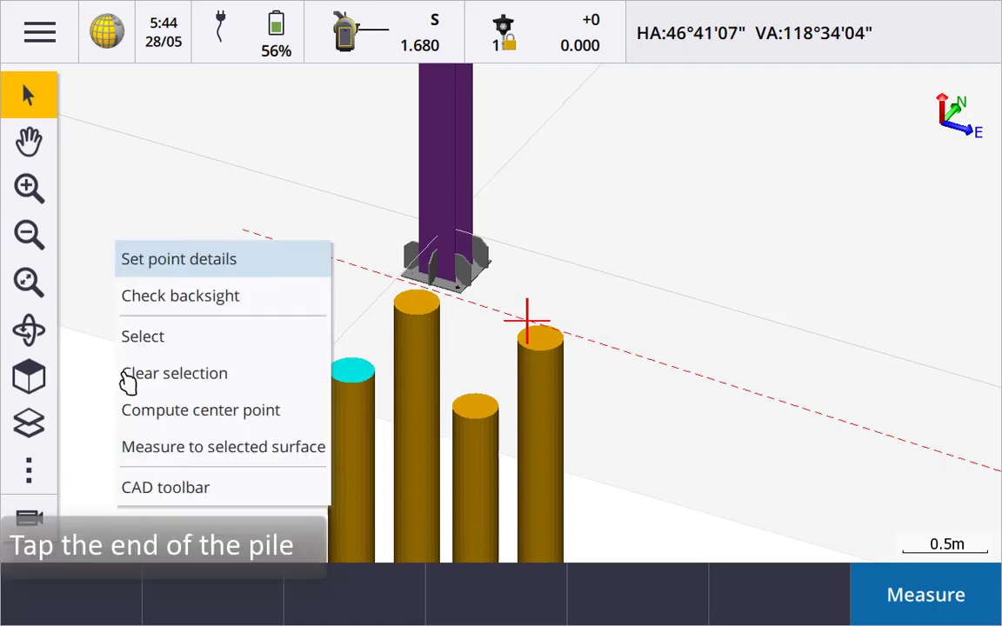
left_click(171, 411)
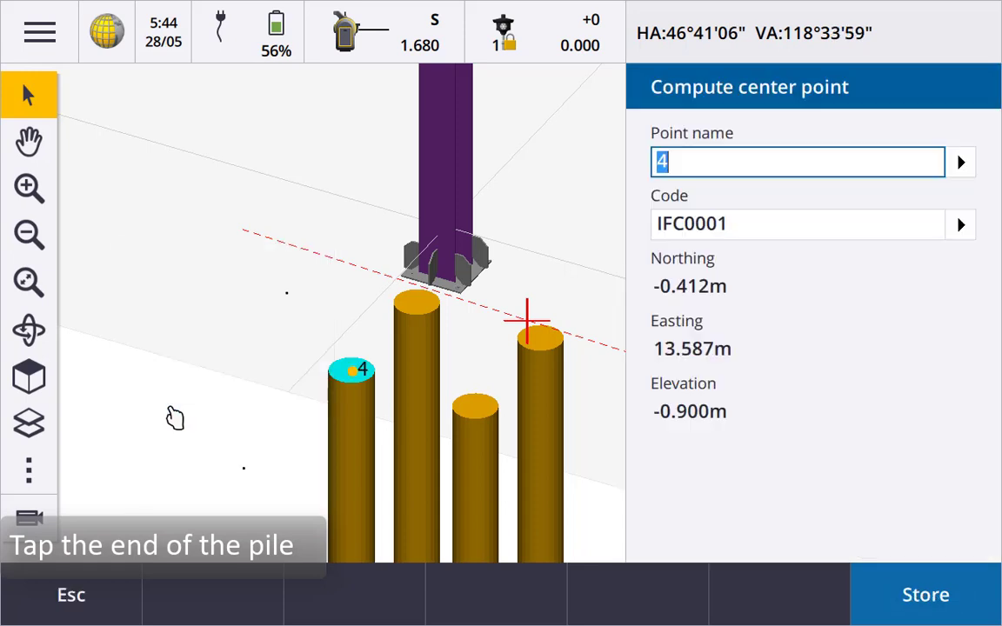
left_click(948, 598)
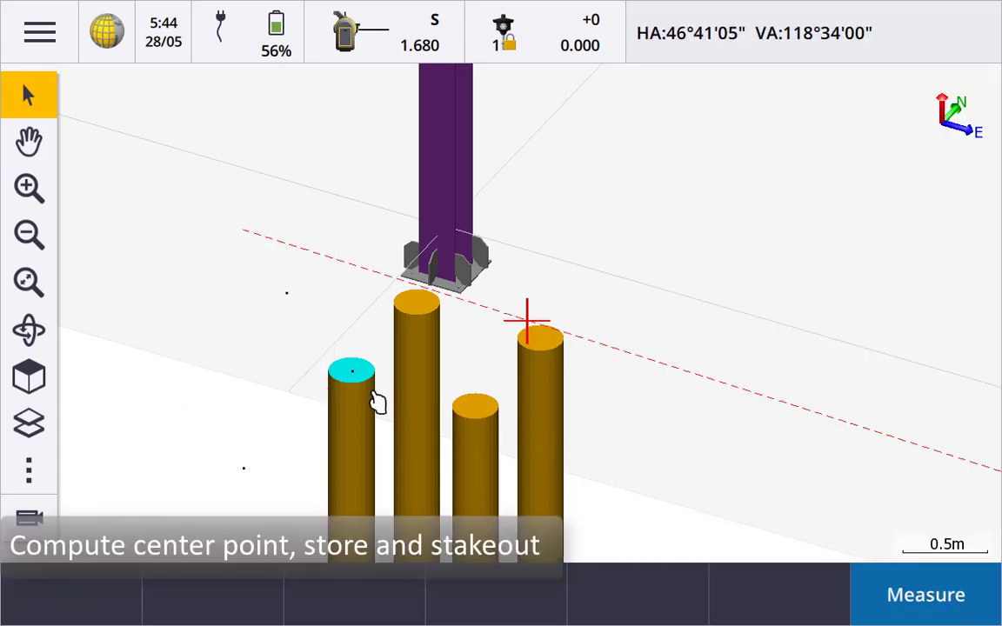
left_click(353, 373)
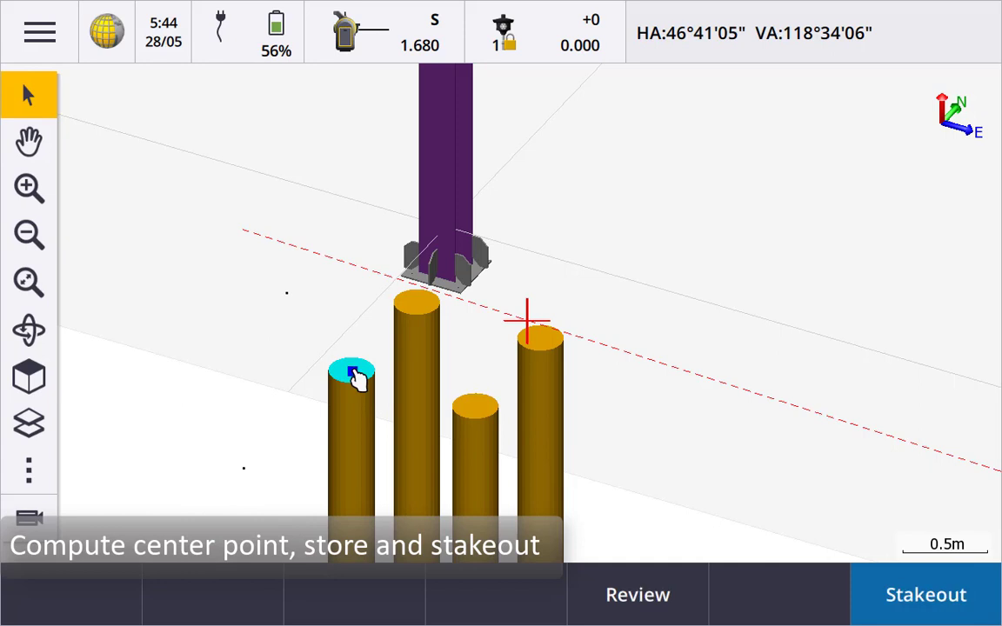
left_click(925, 596)
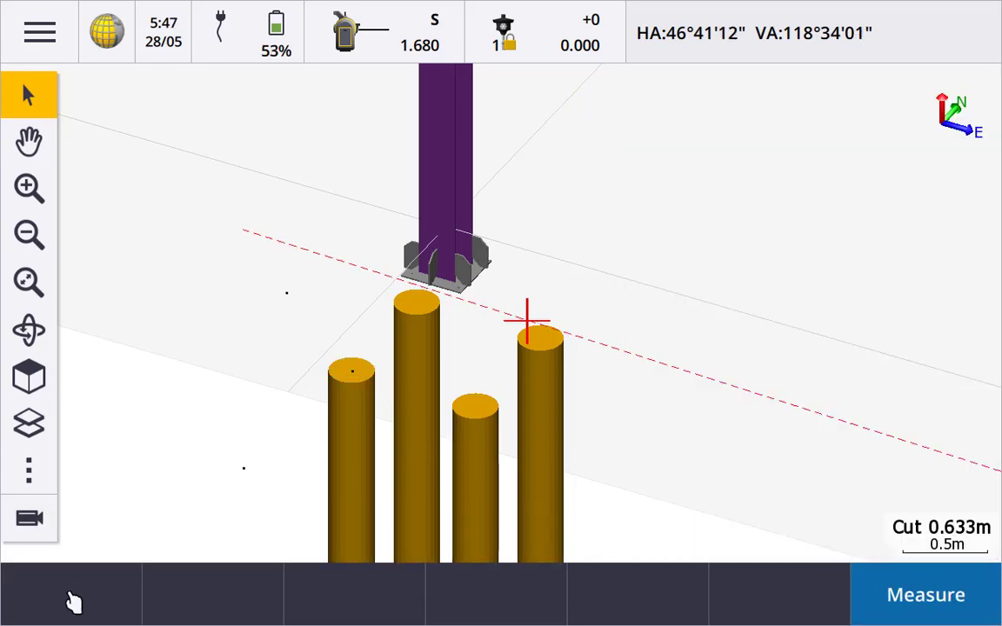
Step: Select the steel column's front face and start measuring to that surface with a 5.000m distance limit, 0.000m target height and tracking mode enabled
left_click(29, 141)
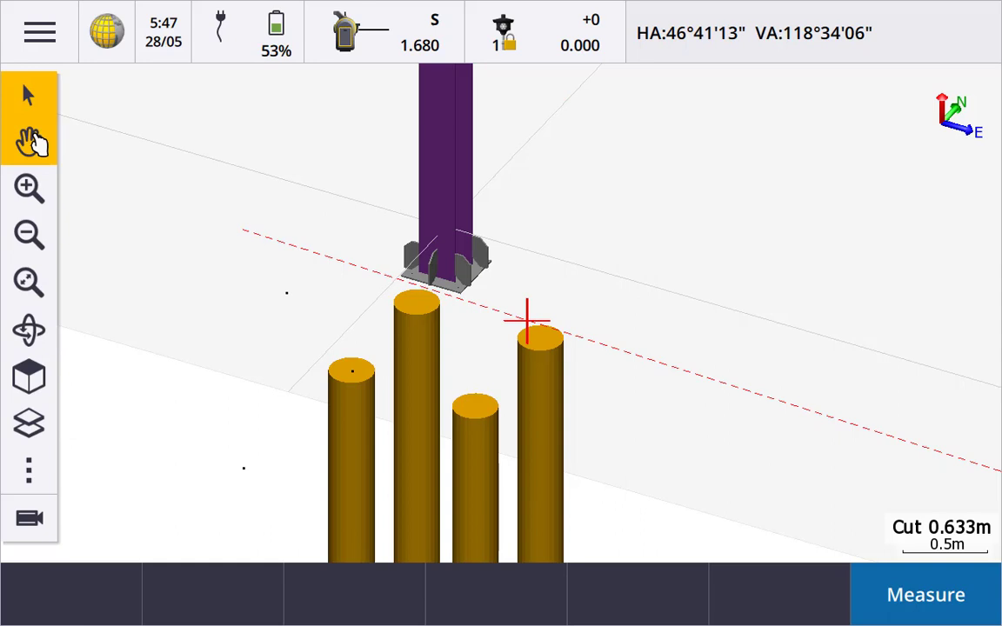
left_click_drag(355, 149, 399, 453)
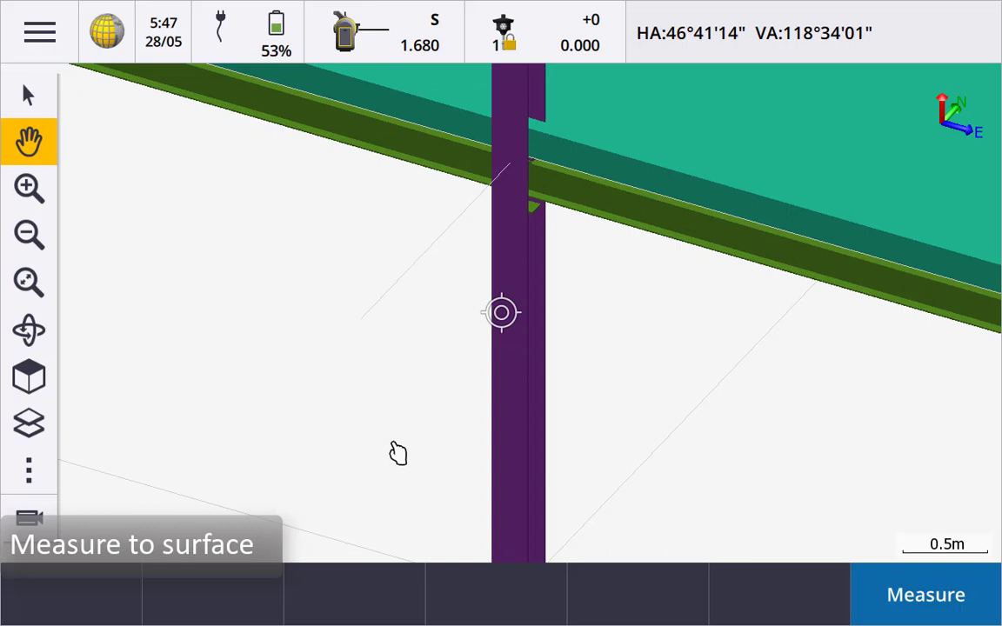
left_click(29, 94)
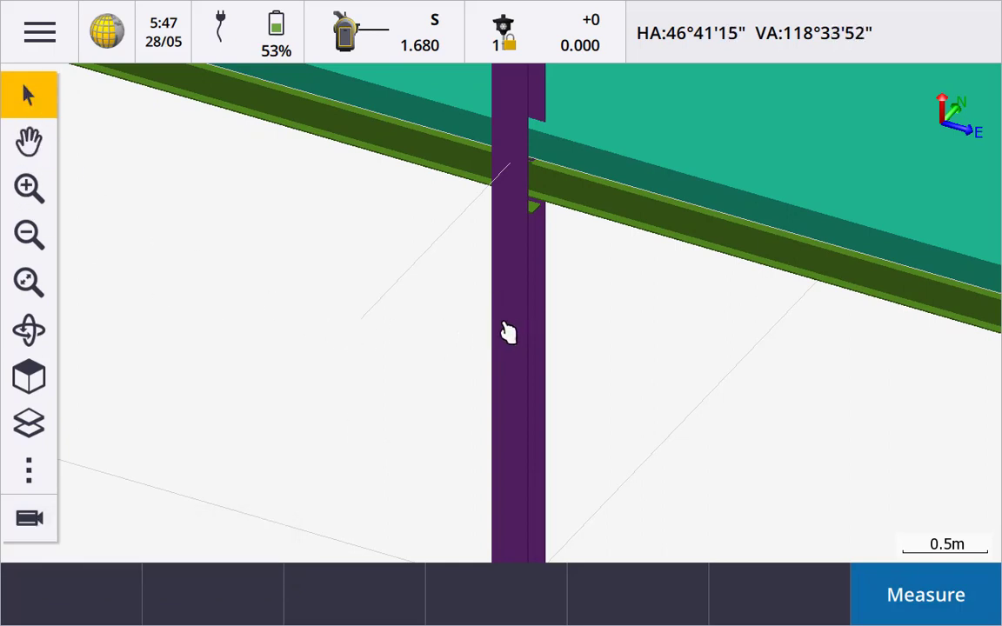
left_click(497, 327)
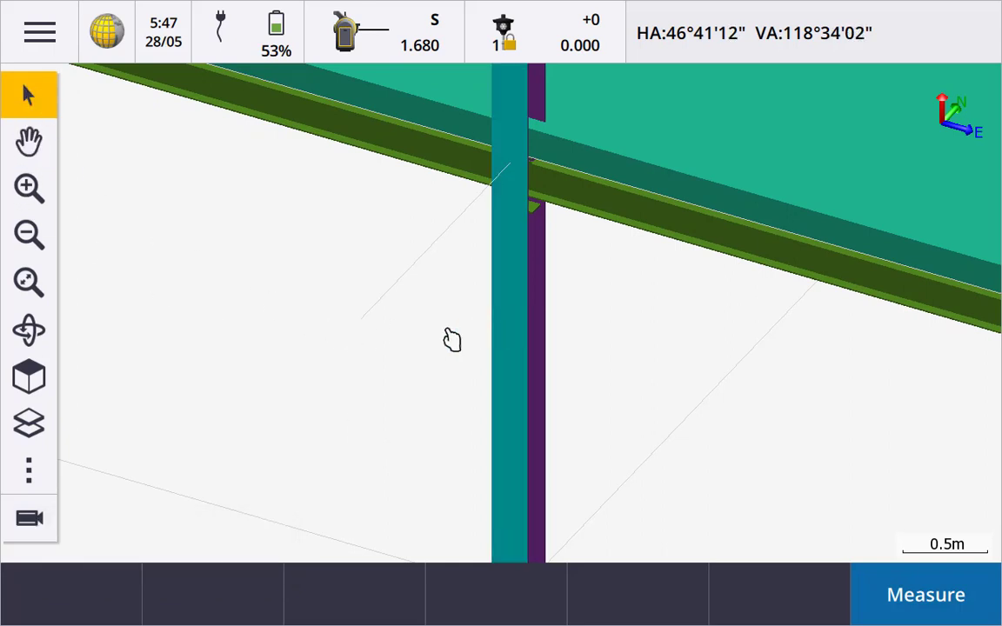
right_click(452, 340)
left_click(494, 409)
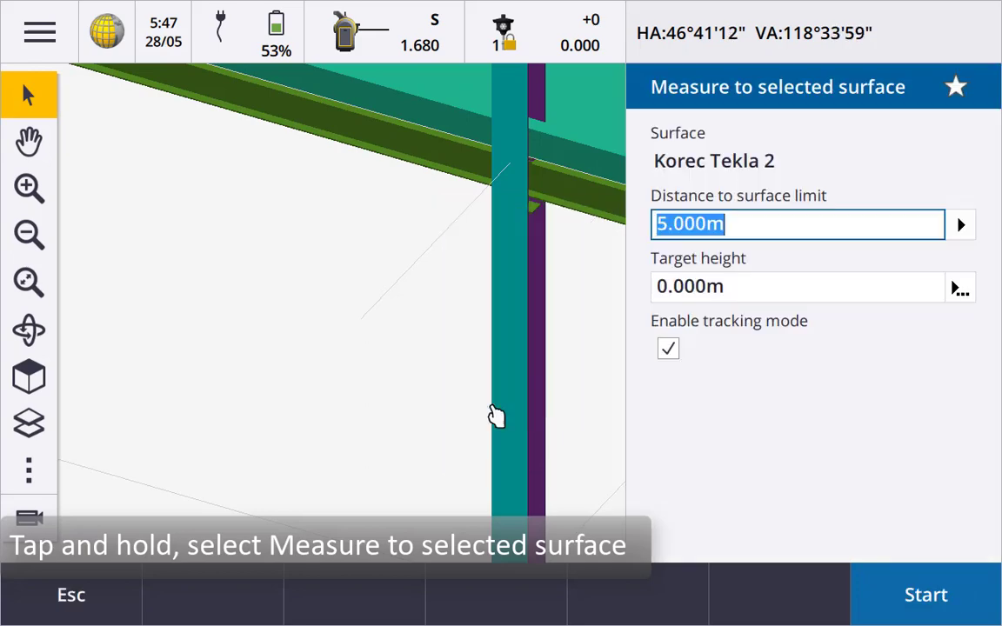
left_click(857, 581)
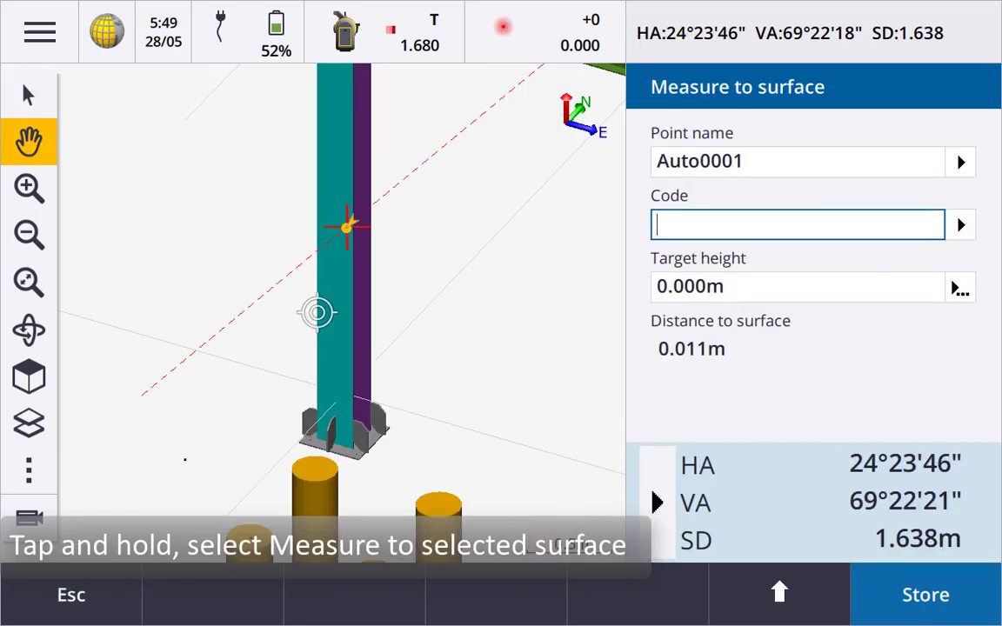
Step: Examine the measured point Auto0001 against the selected column face up close and from a slightly different angle
left_click(29, 189)
left_click(29, 190)
left_click(29, 330)
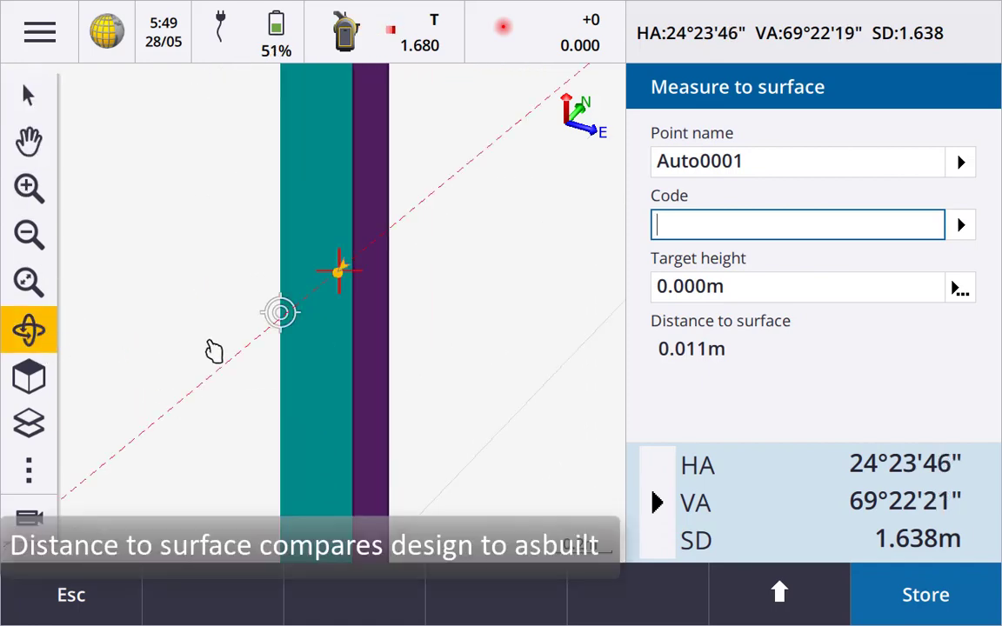
mouse_move(364, 347)
left_mouse_down()
mouse_move(327, 351)
mouse_move(289, 330)
mouse_move(312, 345)
mouse_move(374, 346)
left_mouse_up()
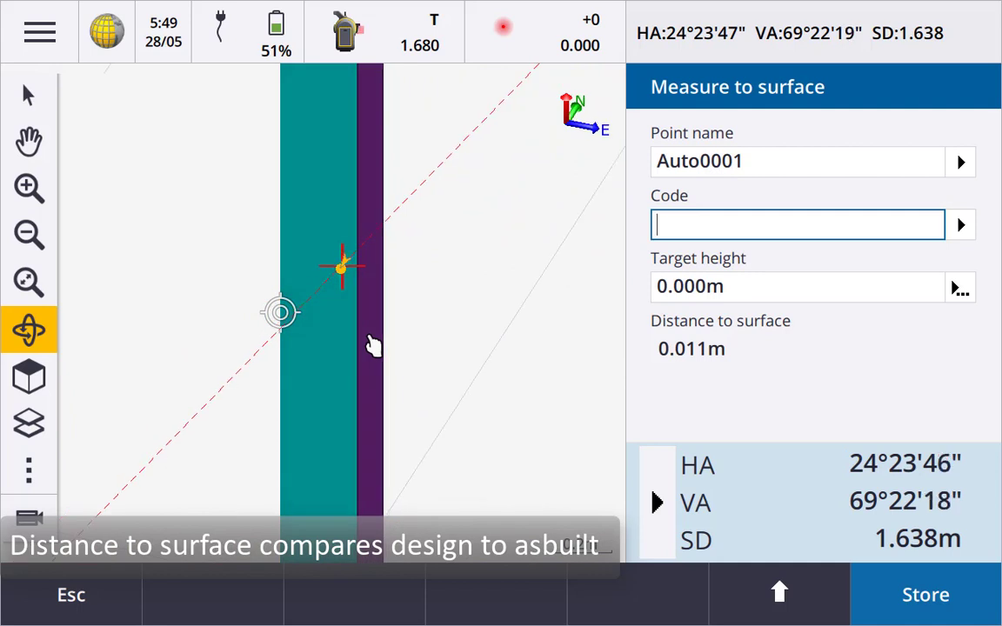